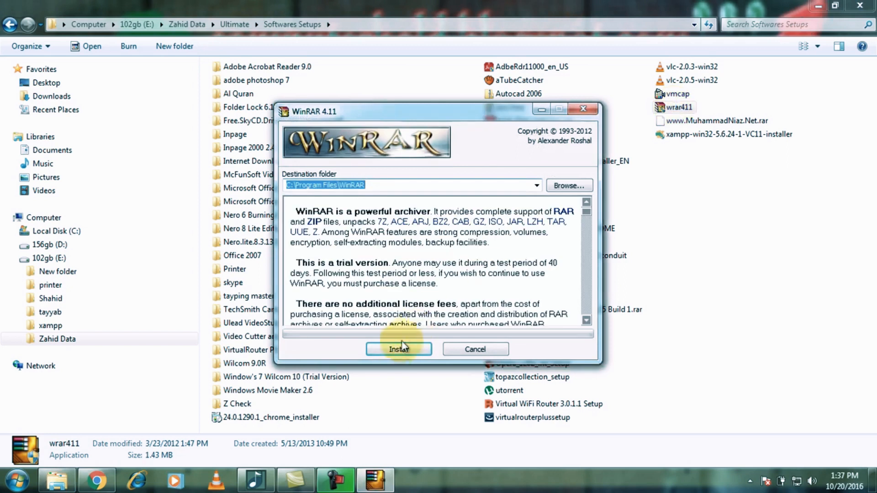
Step: Install WinRAR 4.11 into the default destination folder and close the finished setup and the shortcuts window
click(393, 351)
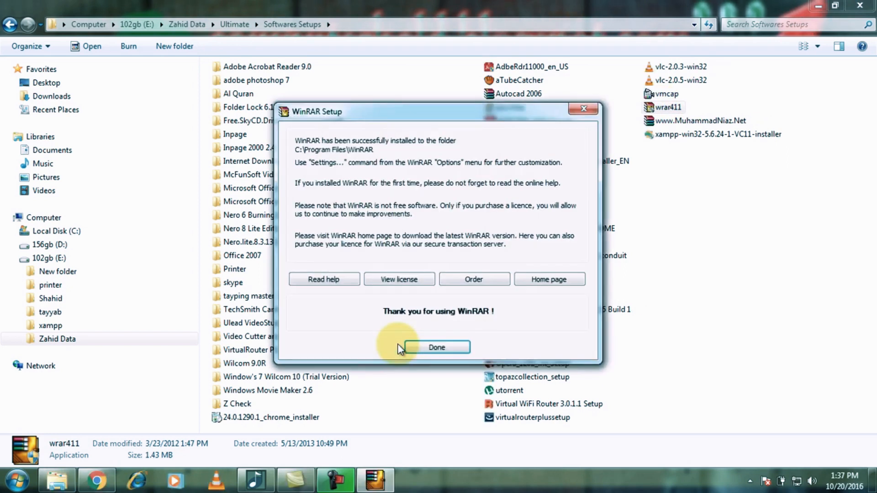
click(424, 348)
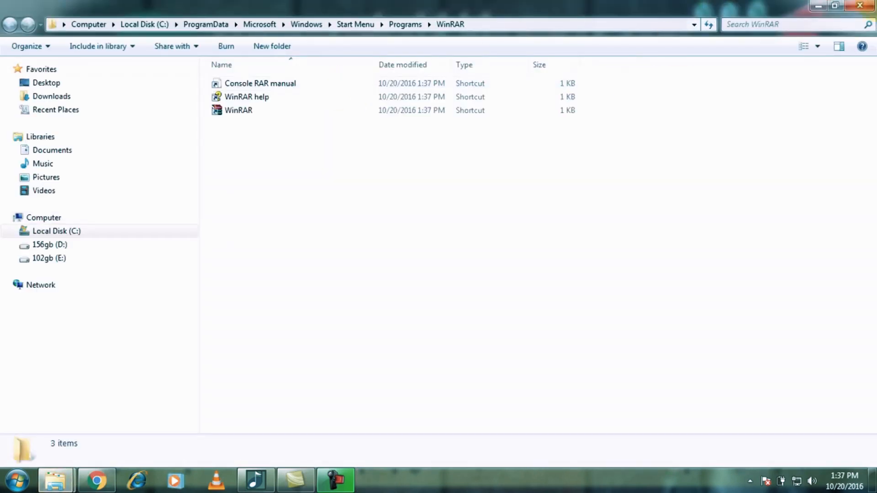
click(871, 8)
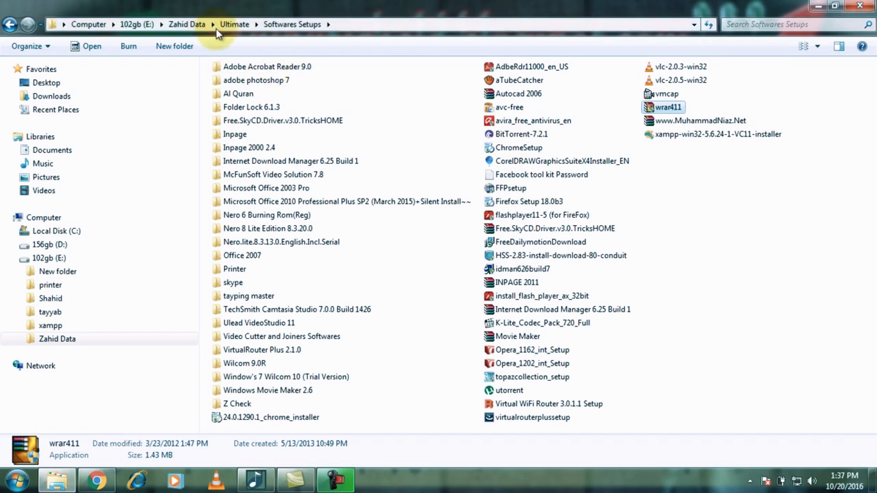
Step: Open the Wordpress Templates folder inside Ultimate's Template and Brushes folder and highlight its ZIP archives
click(227, 25)
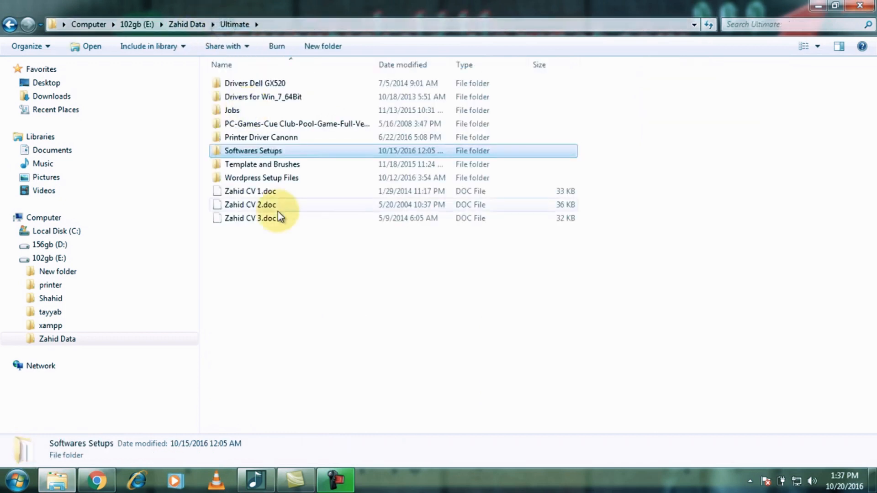
double_click(263, 163)
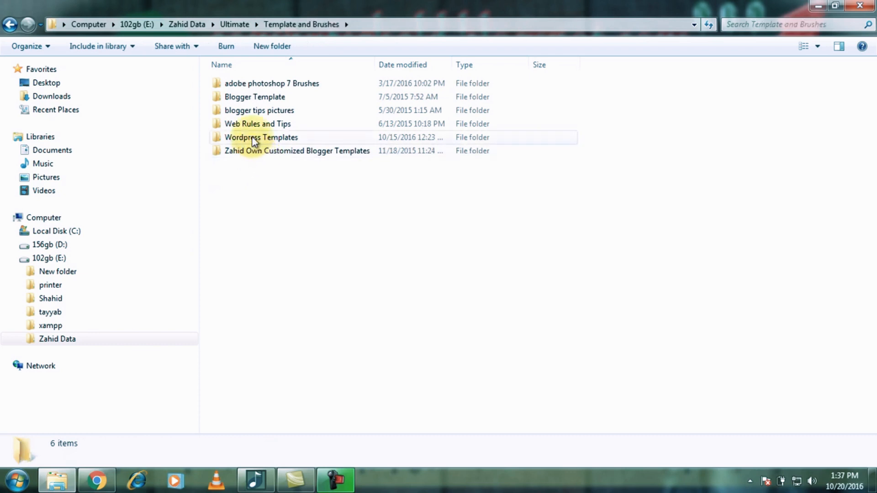
double_click(251, 137)
drag(245, 179, 233, 98)
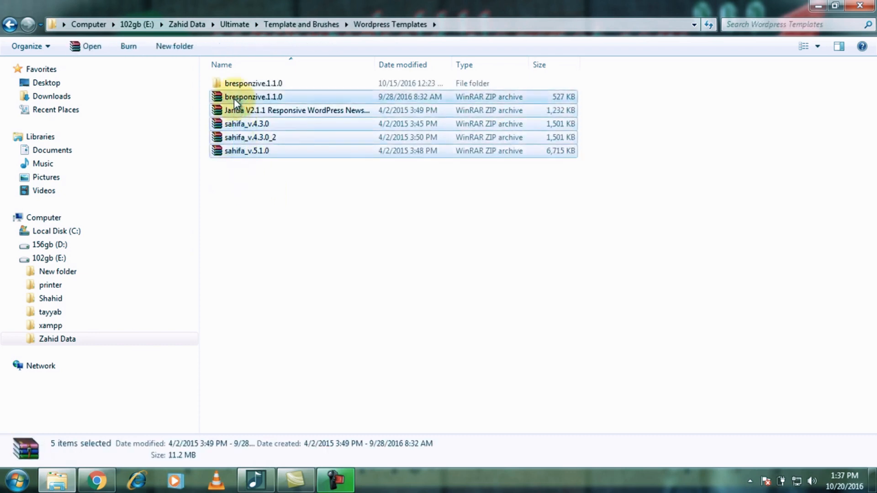
click(274, 208)
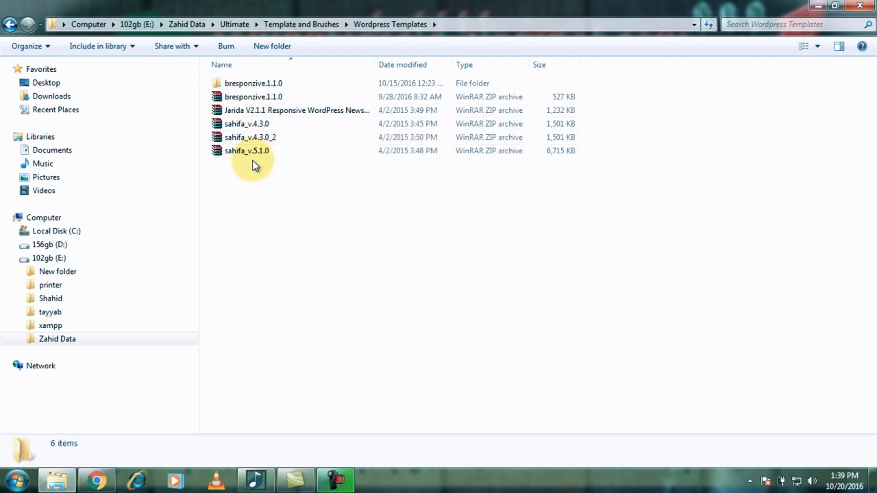
Step: Extract the bresponzive.1.1.0 archive to its default destination path, replacing all existing files, and close the archive
click(250, 97)
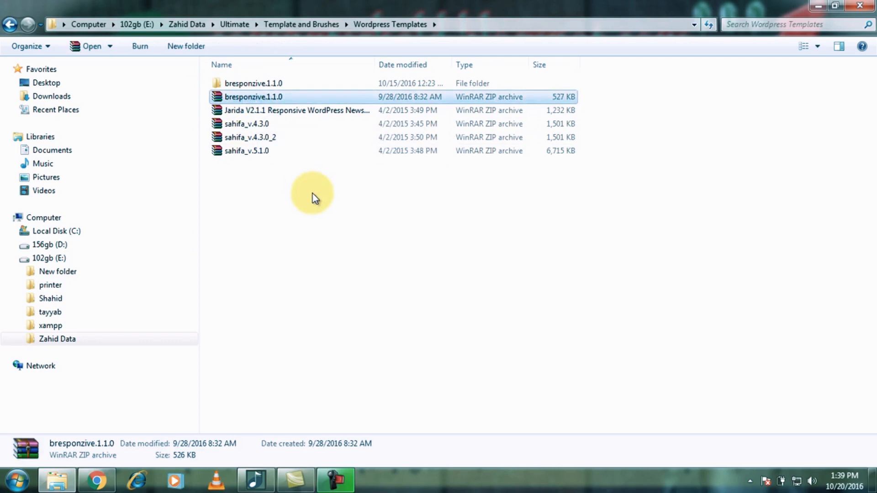
double_click(259, 97)
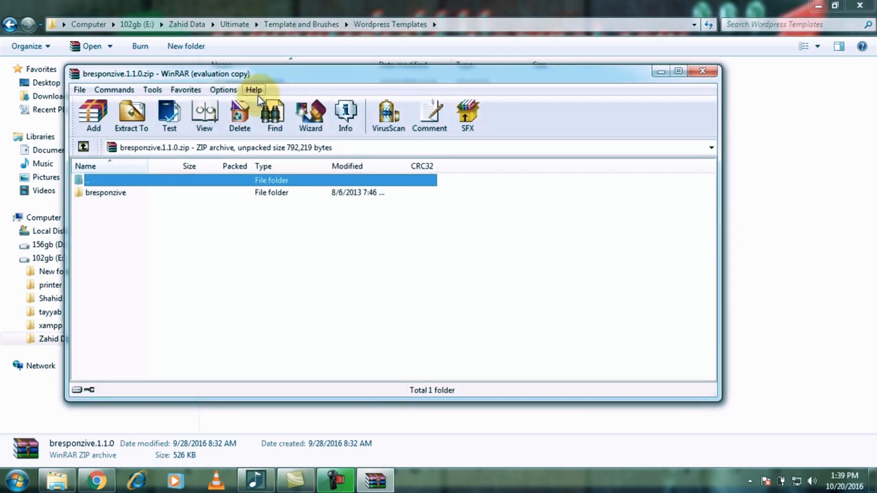
click(136, 113)
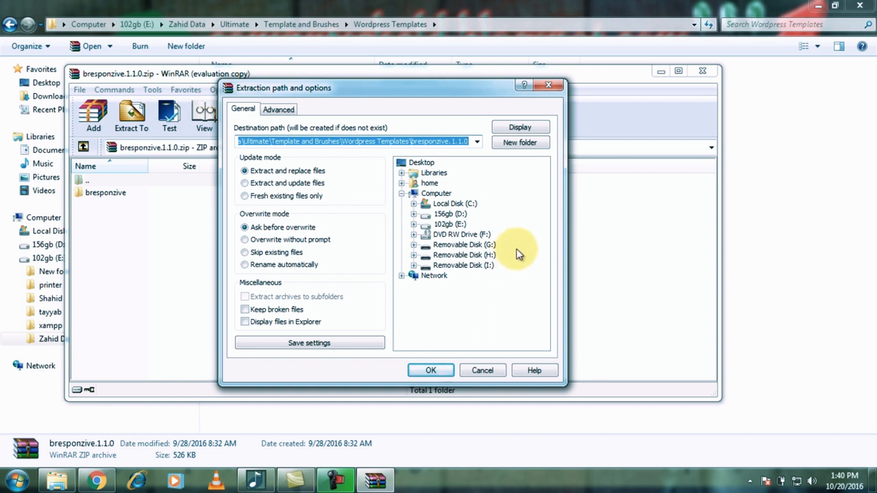
click(432, 371)
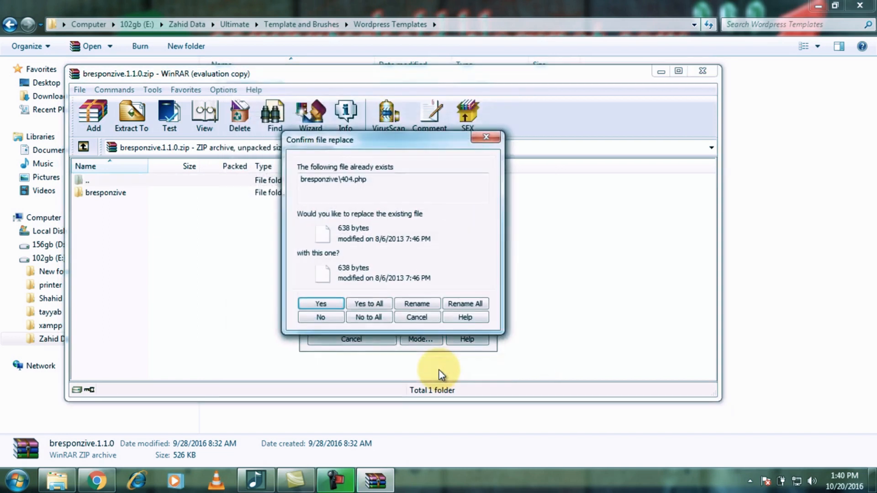
click(379, 304)
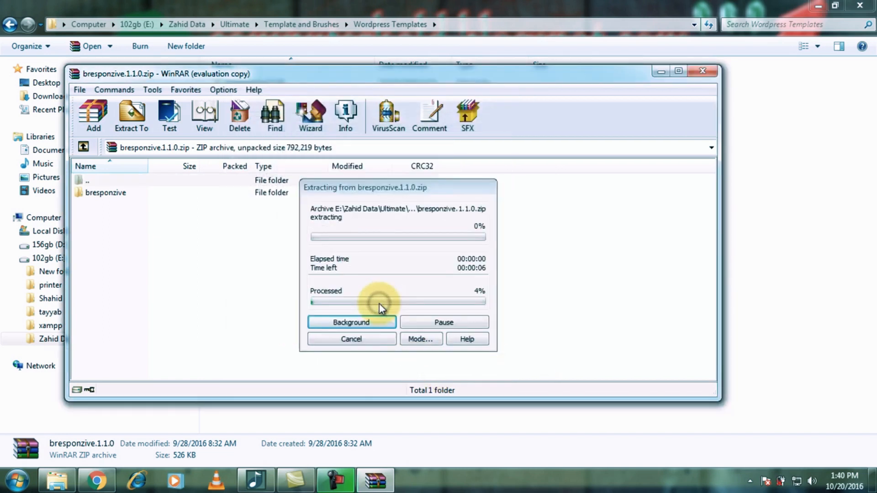
click(703, 74)
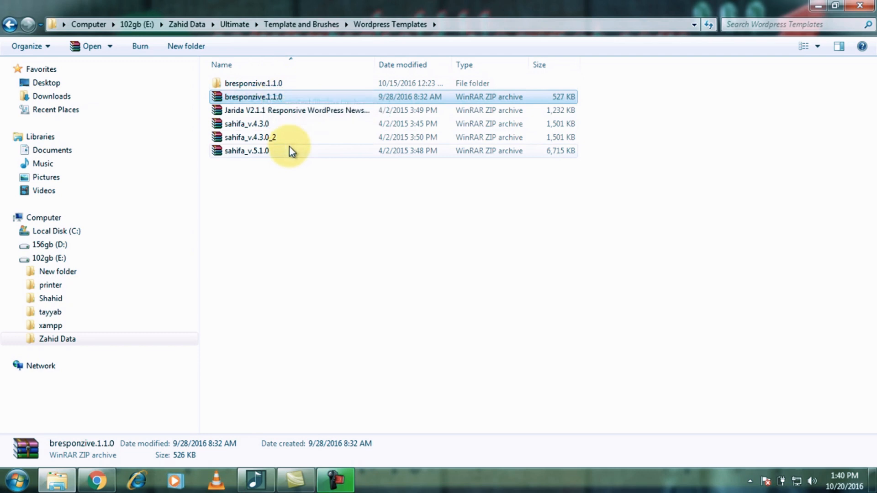
Step: Extract the Jarida V2.1.1 Responsive WordPress News & Magazine archive to its default destination path and close the archive
click(247, 112)
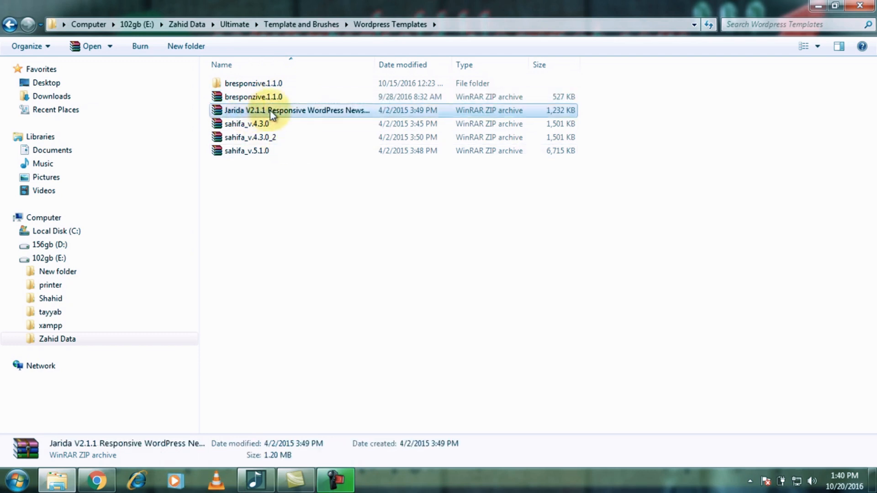
double_click(269, 110)
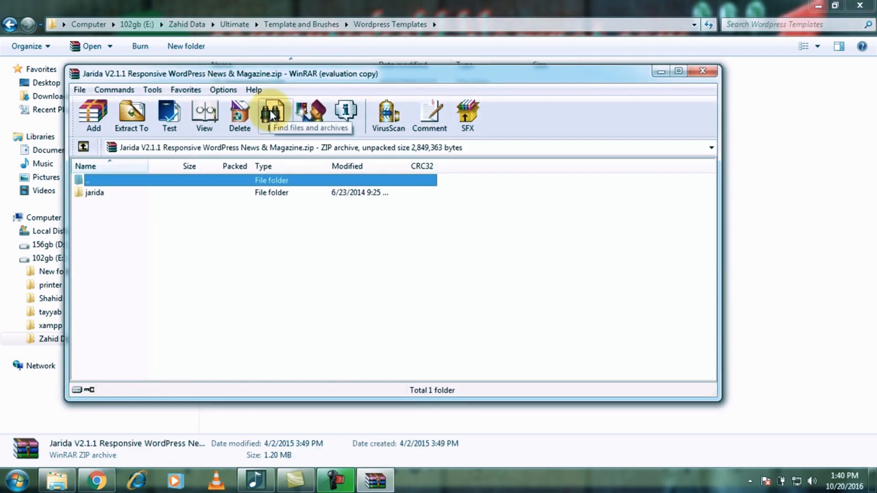
click(137, 123)
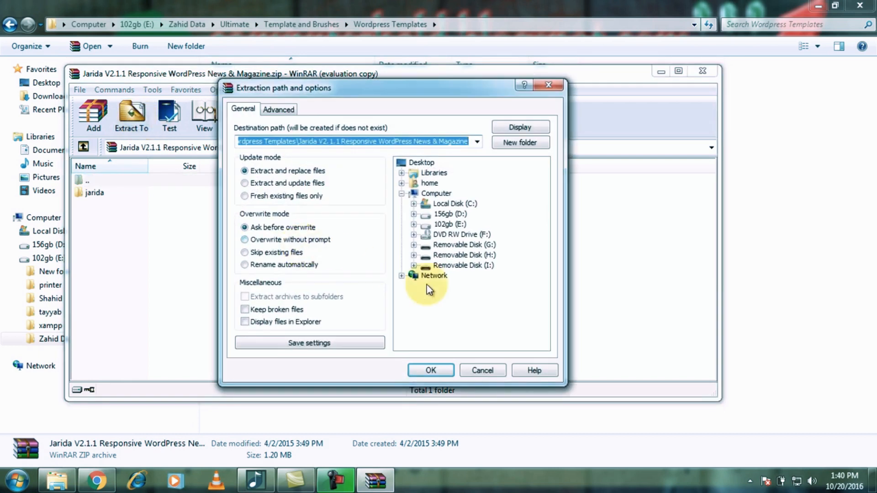
click(432, 370)
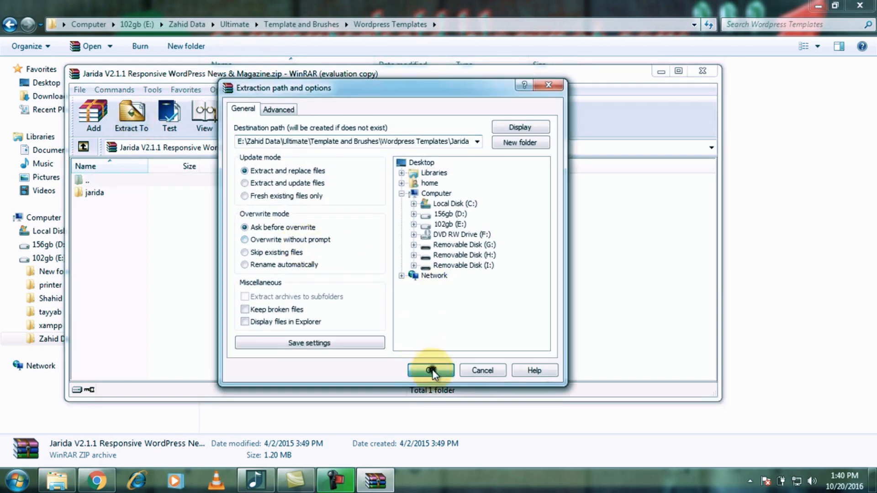
click(704, 72)
Step: Examine the contents of the extracted Jarida theme's jarida folder in List view, and return to Wordpress Templates
click(276, 96)
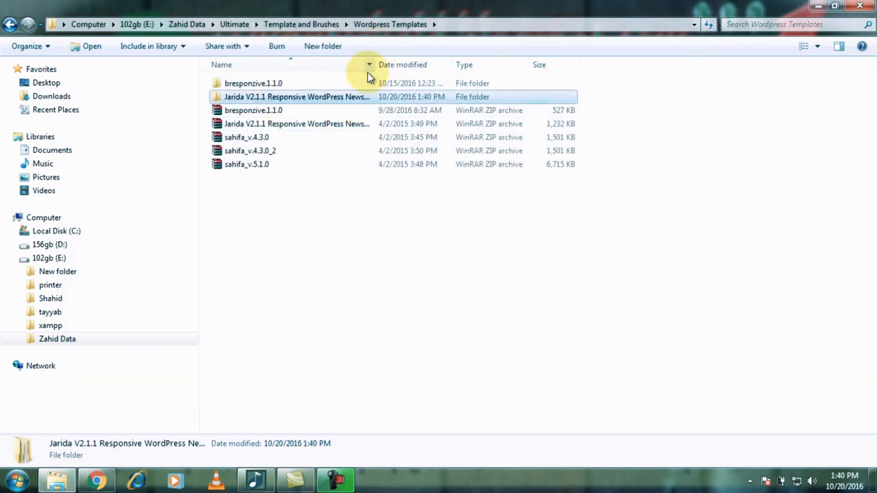
double_click(317, 99)
double_click(254, 91)
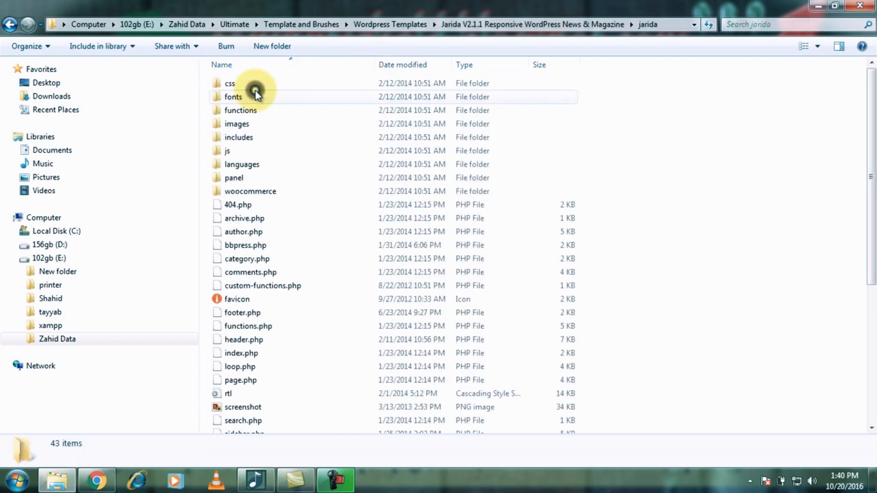
click(817, 47)
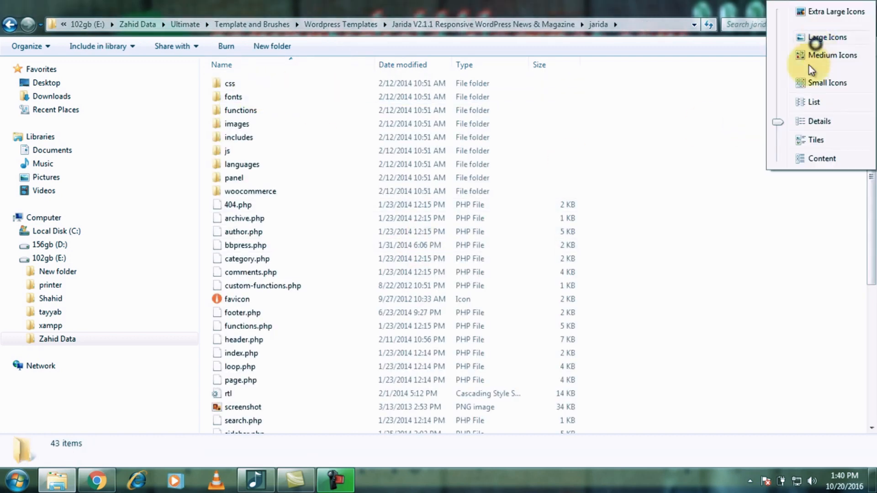
click(813, 99)
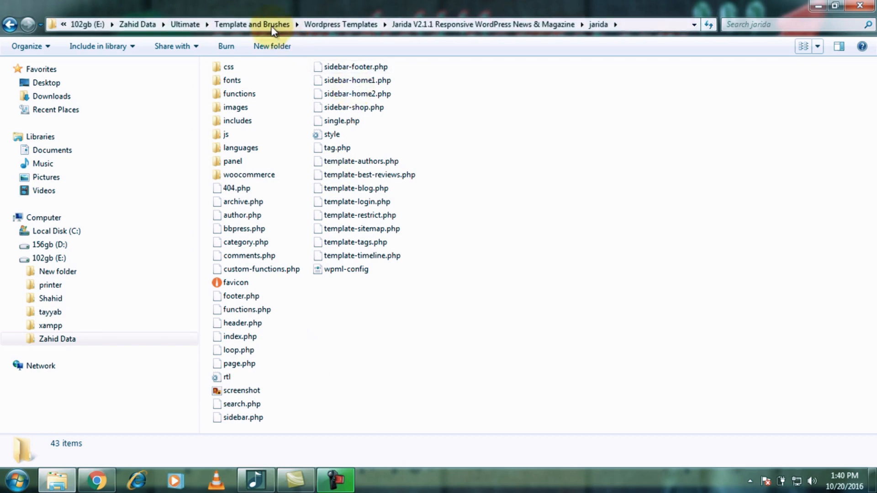
click(341, 23)
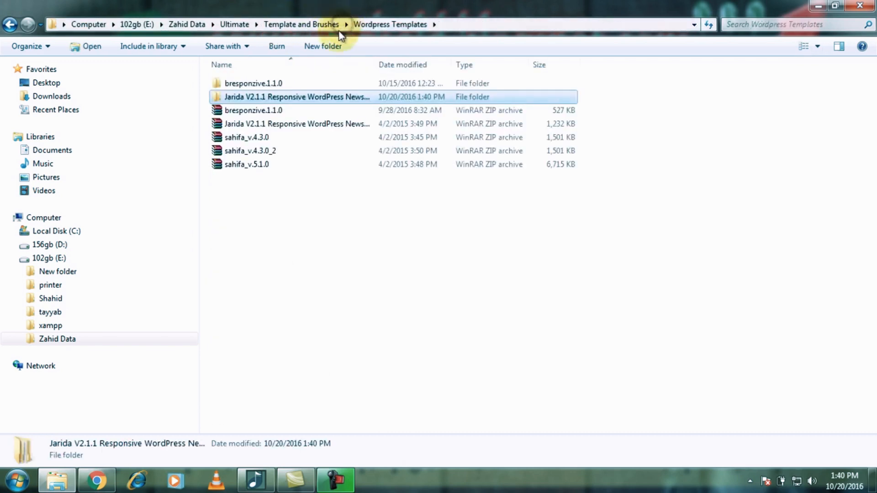
click(300, 221)
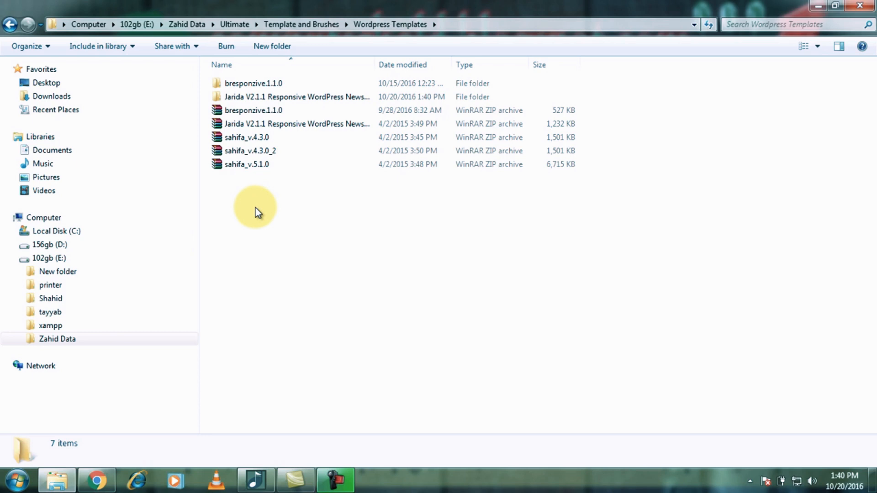
click(96, 482)
click(96, 483)
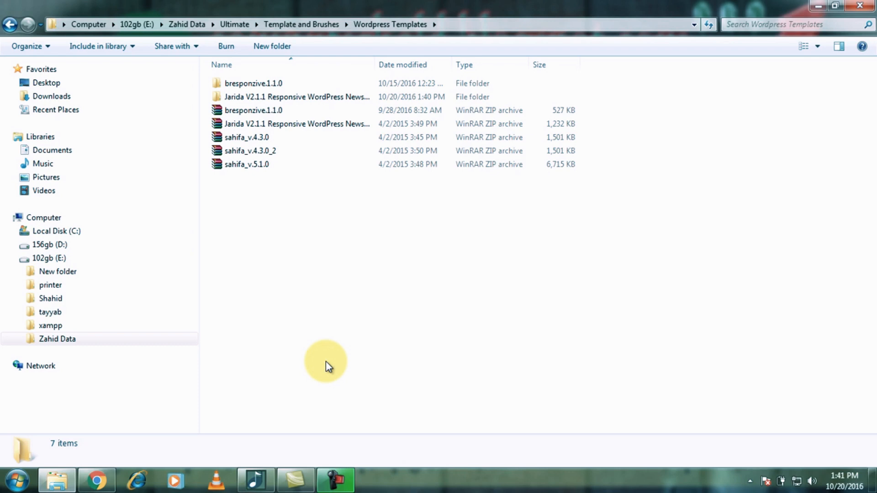
Step: Open the Test Pic For Adobe Photoshop folder inside the Pic folder on the 102gb (E:) drive
click(128, 340)
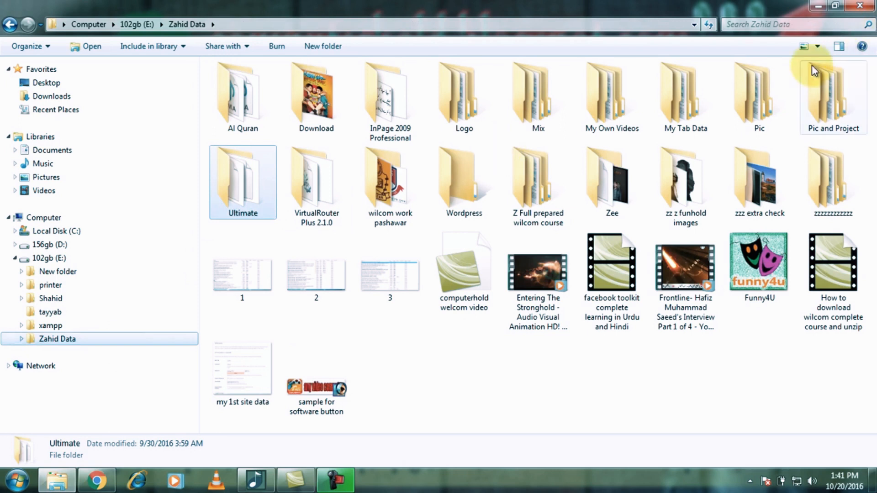
double_click(756, 96)
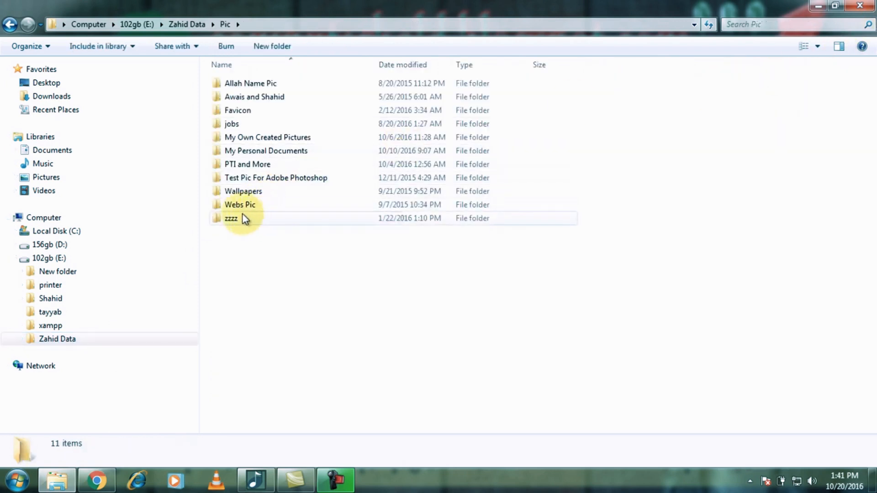
click(290, 180)
double_click(290, 179)
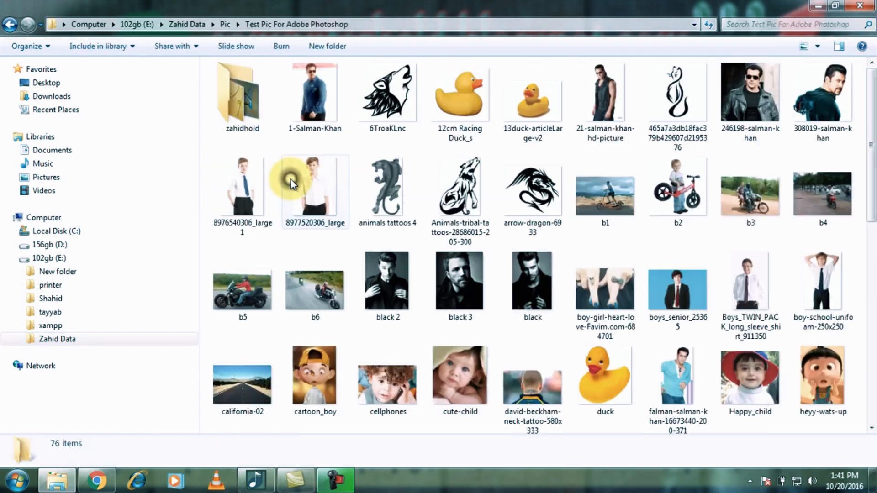
Step: Select all the pictures in the Test Pic For Adobe Photoshop folder, leaving out the subfolder
click(330, 95)
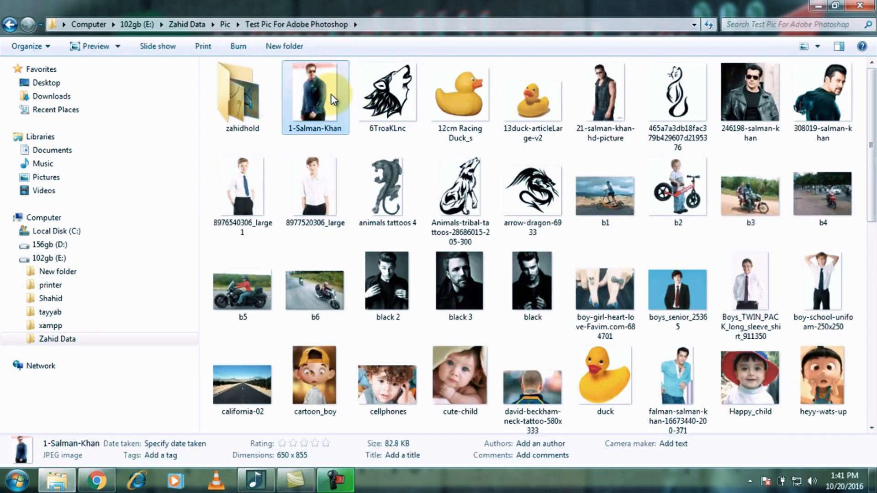
key(Down)
key(Down)
key(Down)
key(Down)
key(Down)
key(Down)
key(Down)
key(Down)
key(Up)
key(Up)
key(Up)
key(Up)
key(Up)
key(Up)
key(Up)
key(Up)
key(ctrl+a)
scroll(331, 94, down, 5)
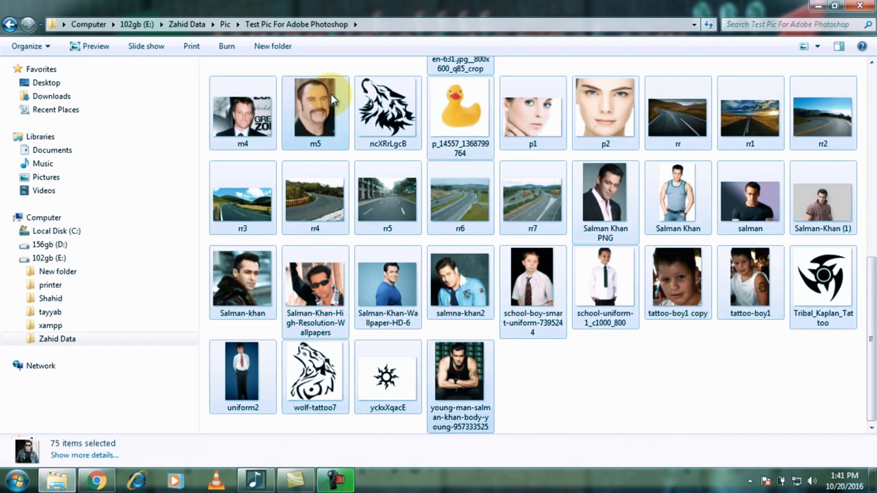
drag(870, 315, 873, 90)
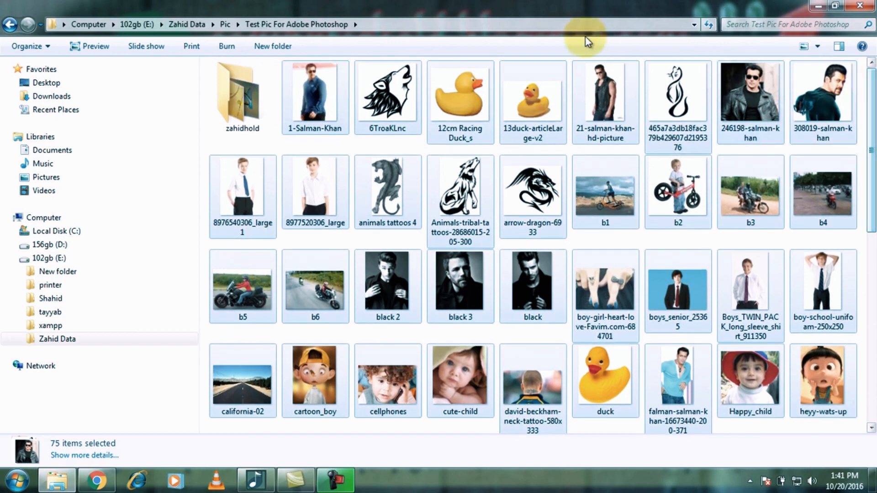
Step: Start adding the selected pictures to a new WinRAR archive and set the archive format to ZIP
right_click(326, 81)
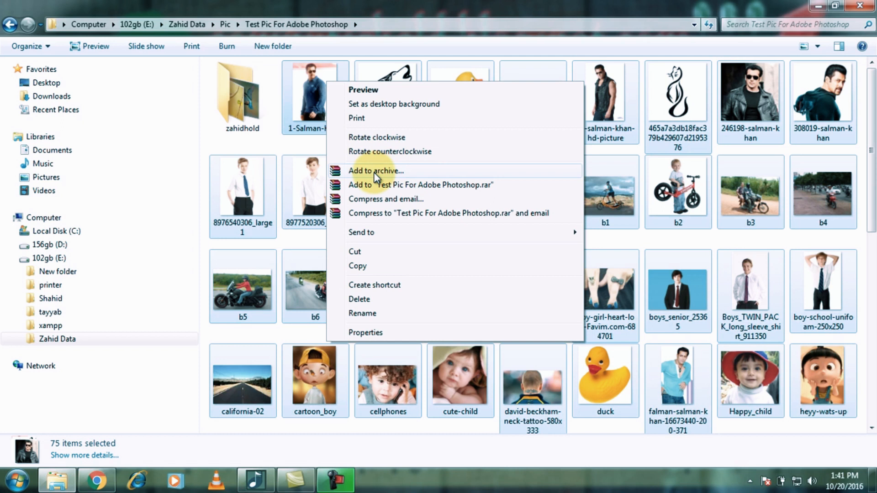
click(412, 172)
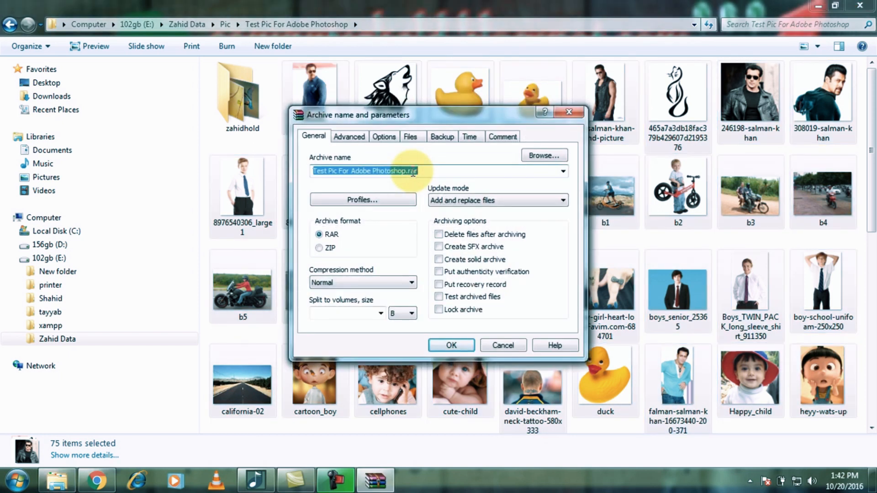
click(320, 248)
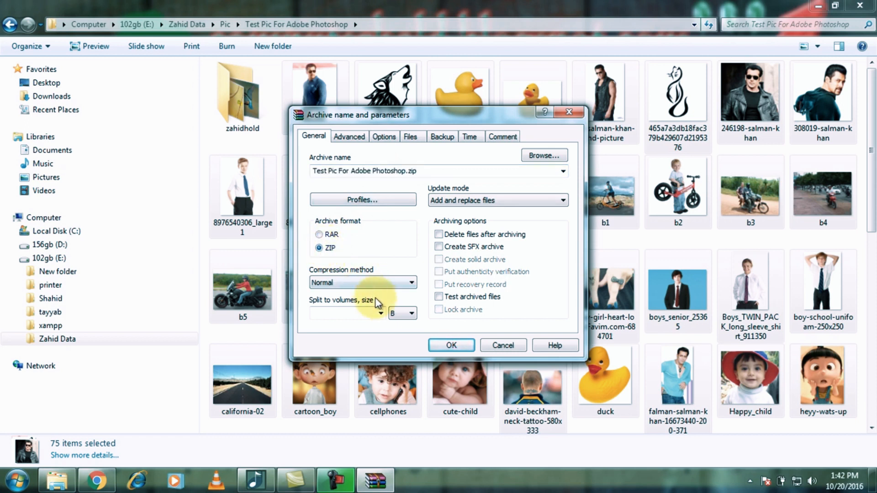
Step: Set the archive's split-to-volumes size to 100 MB
click(381, 313)
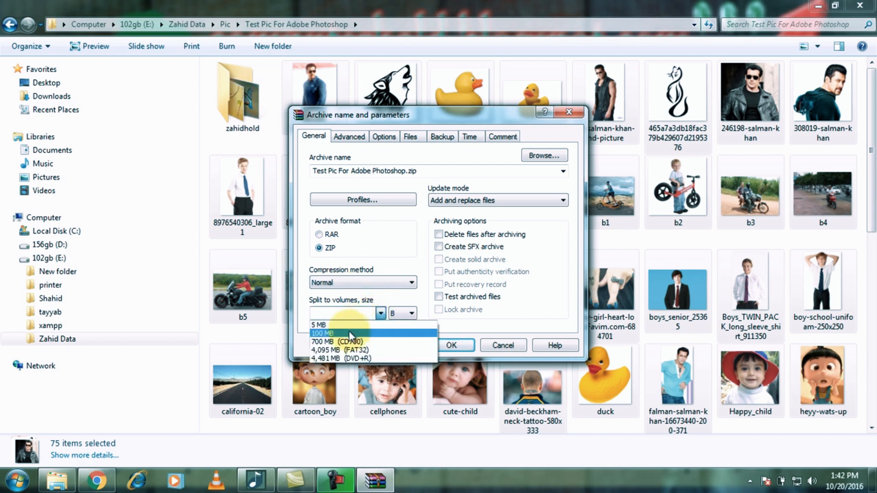
click(400, 314)
click(402, 316)
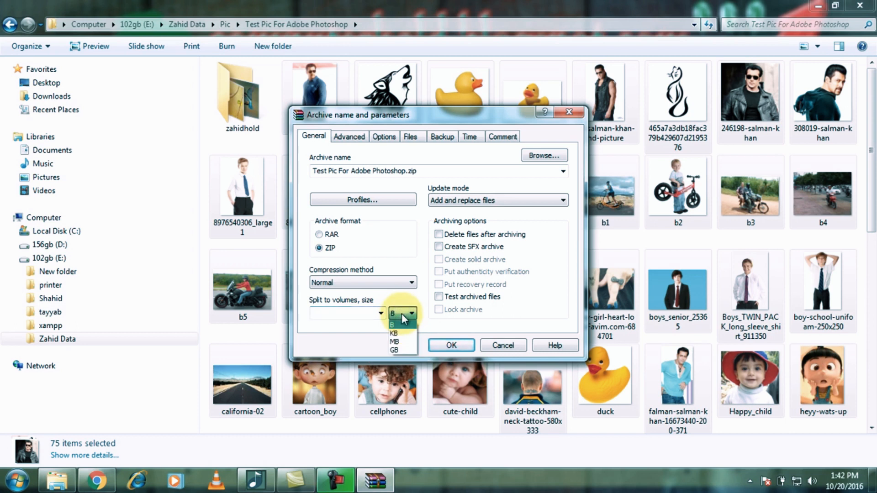
click(405, 351)
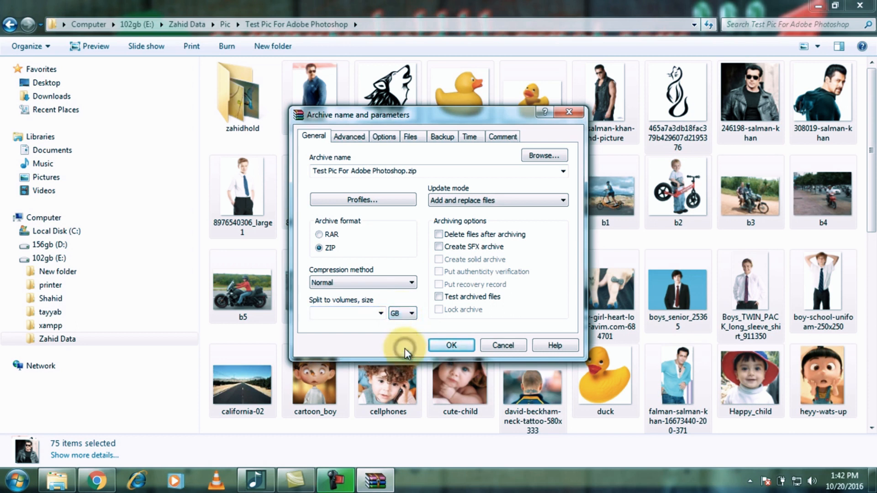
click(380, 314)
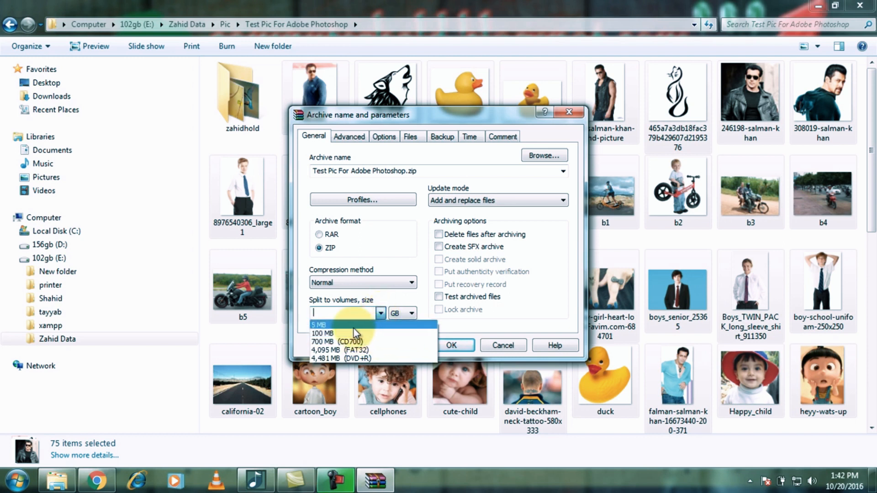
click(341, 327)
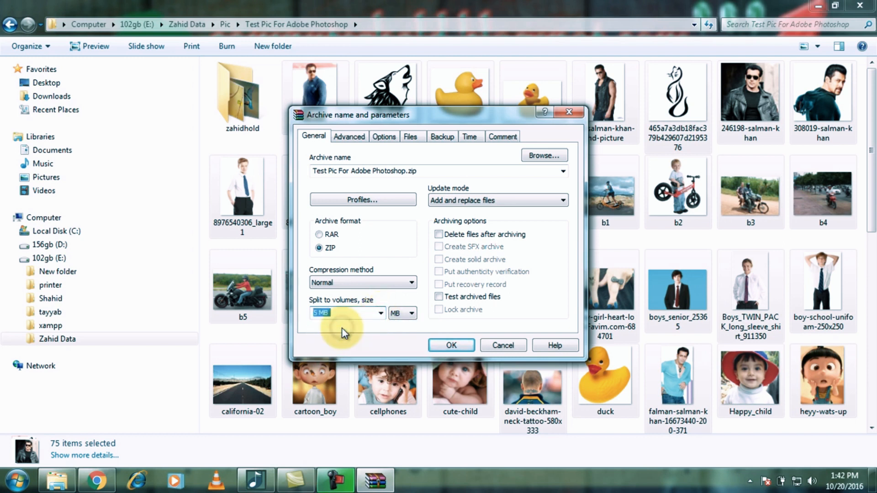
click(381, 313)
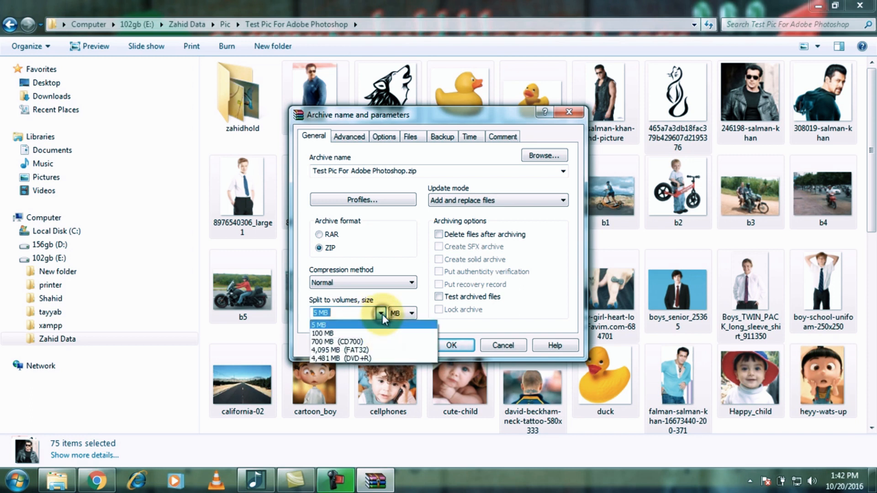
click(361, 335)
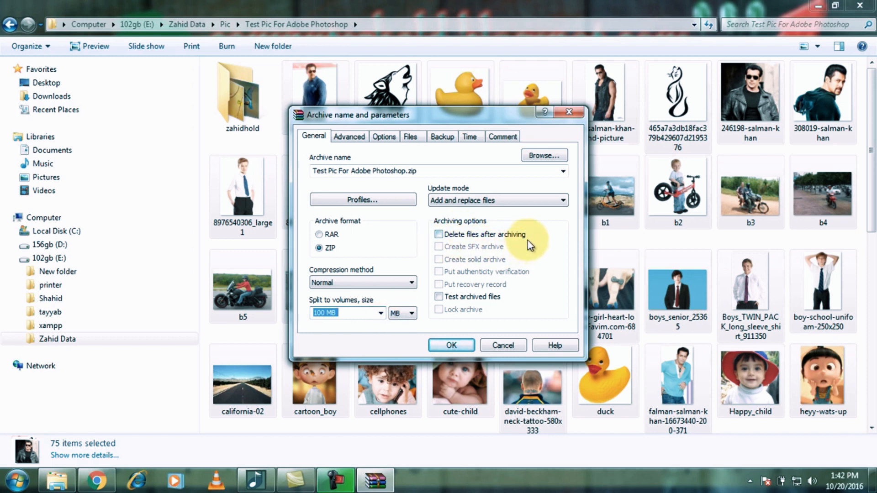
Step: Try the Delete files after archiving option, switching it on and back off
click(438, 234)
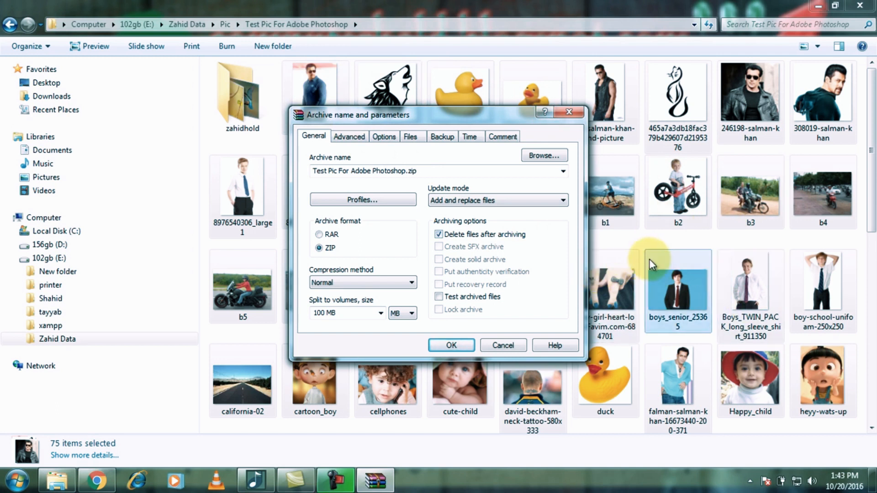
click(439, 235)
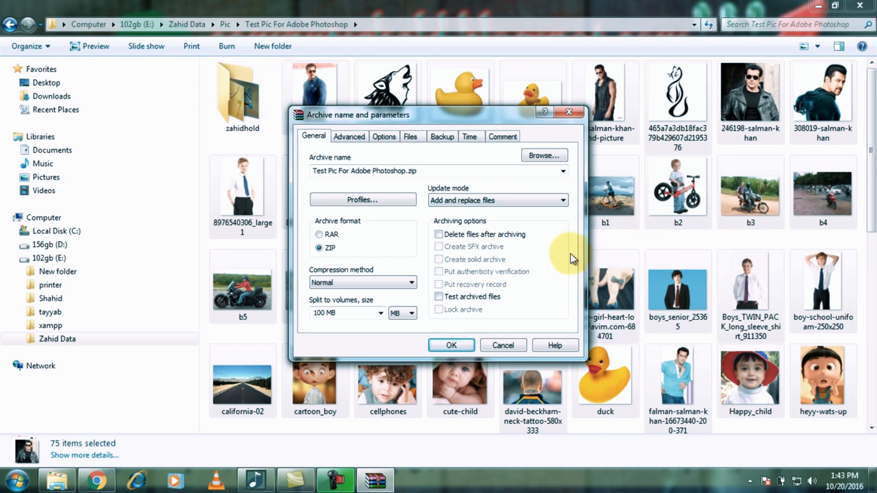
click(439, 235)
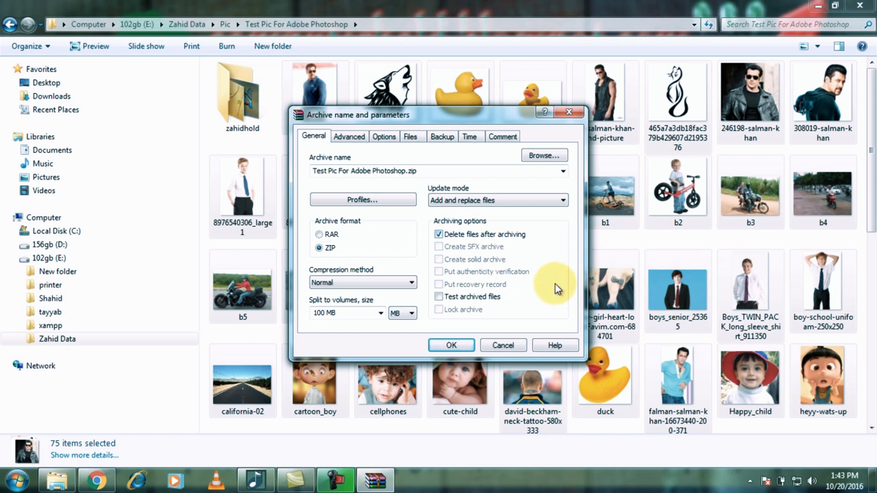
click(438, 234)
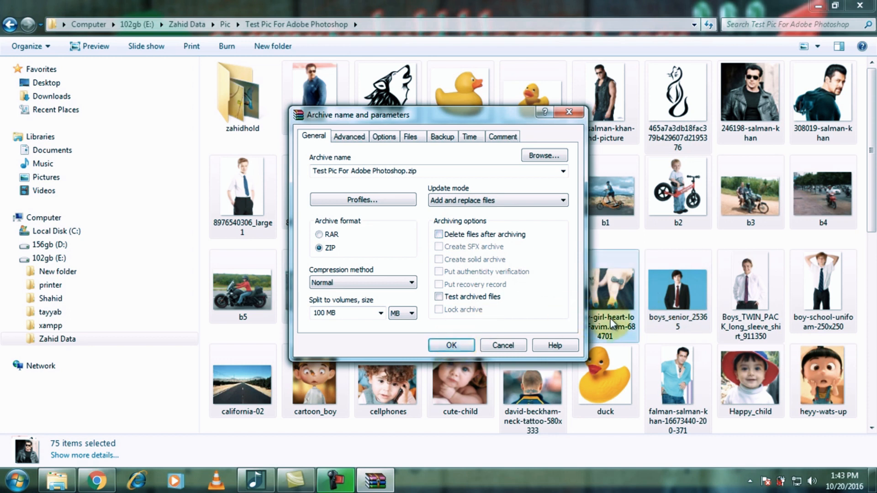
Step: Create the ZIP archive and select the resulting Test Pic For Adobe Photoshop archive in the folder
click(442, 346)
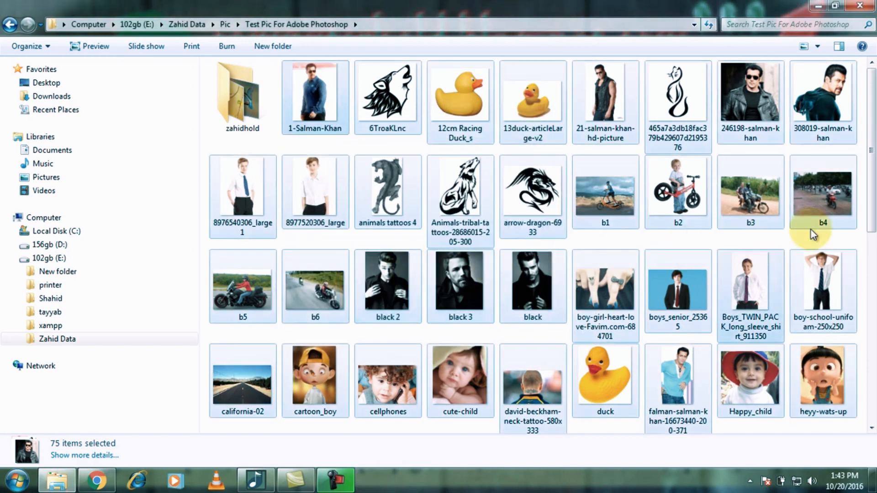
drag(872, 200, 873, 416)
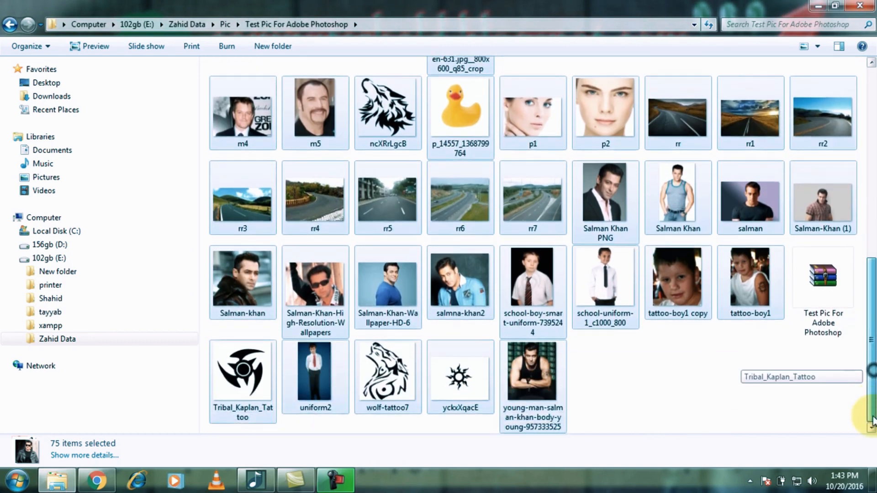
click(799, 382)
click(829, 290)
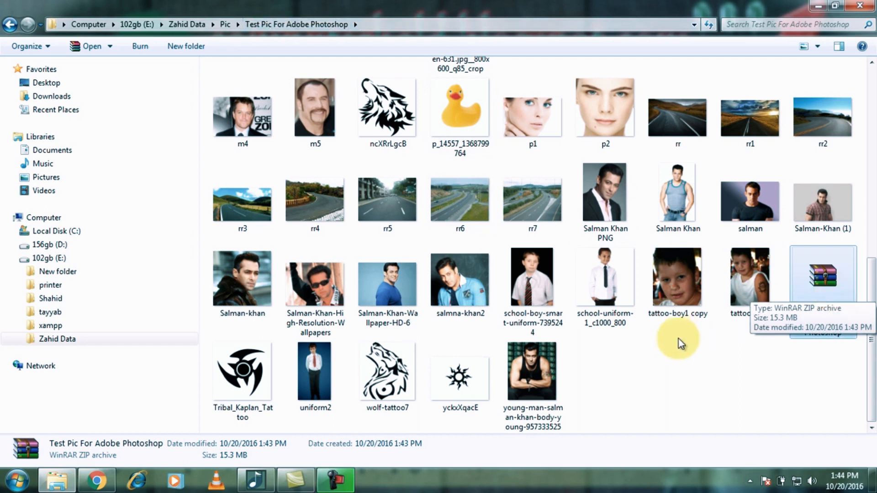
Step: Delete the five pictures in the last row, from Tribal_Kaplan_Tattoo to the young-man-salman-khan picture
drag(618, 368, 233, 374)
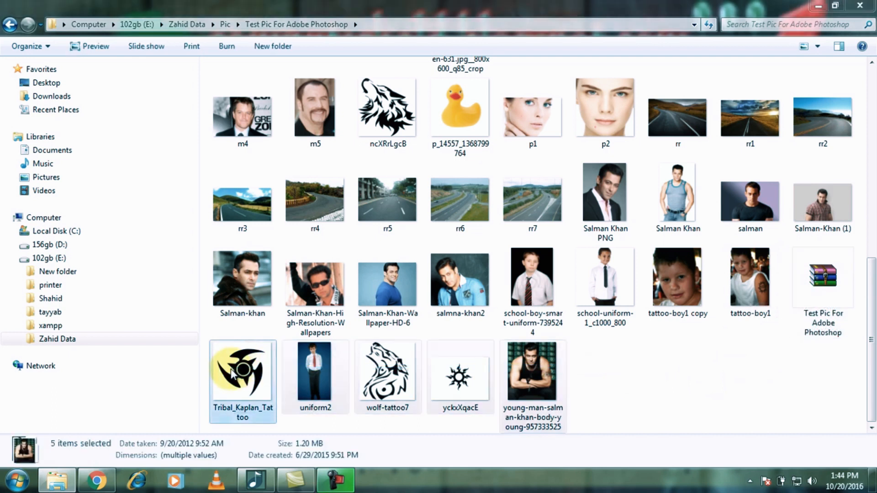
key(Delete)
key(Return)
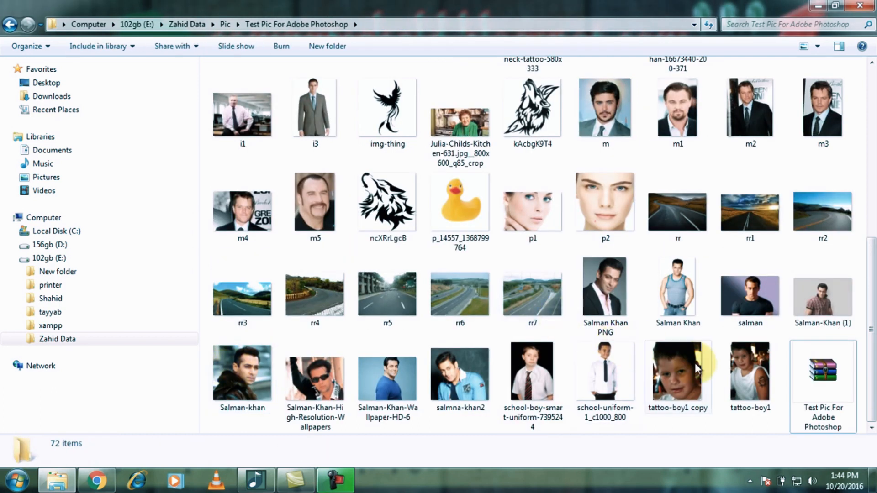
Step: Delete all the remaining original pictures, keeping the zahidhold folder and the ZIP archive
click(742, 373)
key(Up)
key(Up)
key(Up)
key(Up)
key(Up)
key(Up)
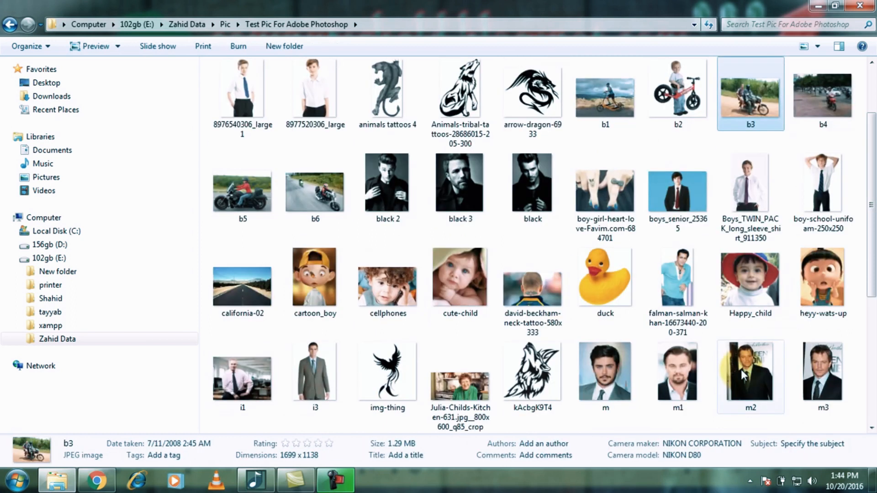
key(Home)
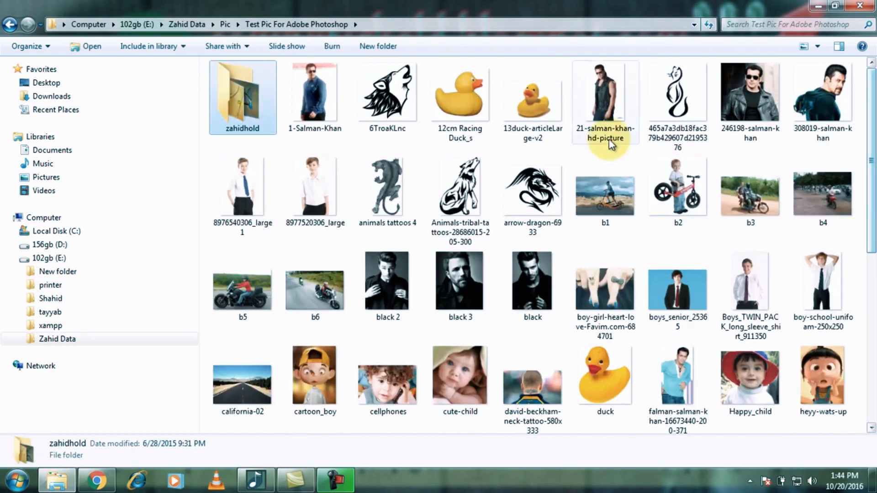
click(330, 108)
key(shift+Down)
key(shift+Down)
key(shift+Down)
key(shift+Down)
key(shift+Down)
key(shift+Down)
key(shift+Down)
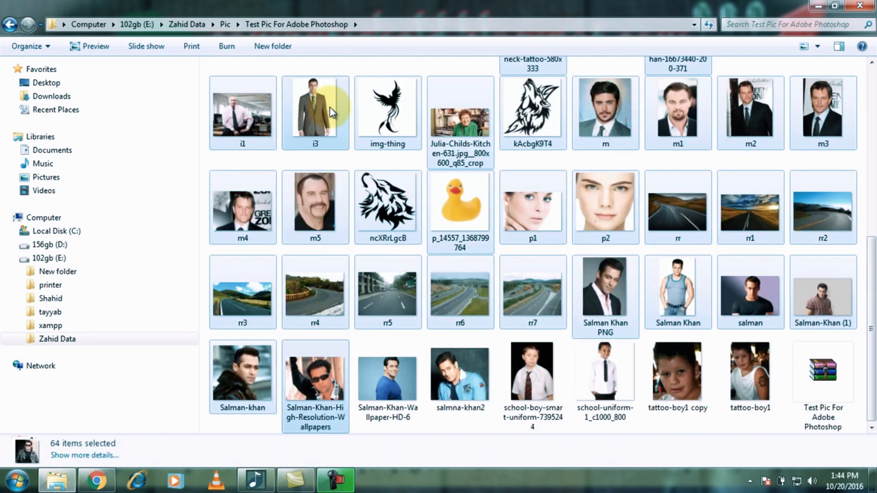
key(shift+Right)
key(shift+Right)
key(shift+Right)
key(shift+Right)
key(shift+Right)
key(shift+Right)
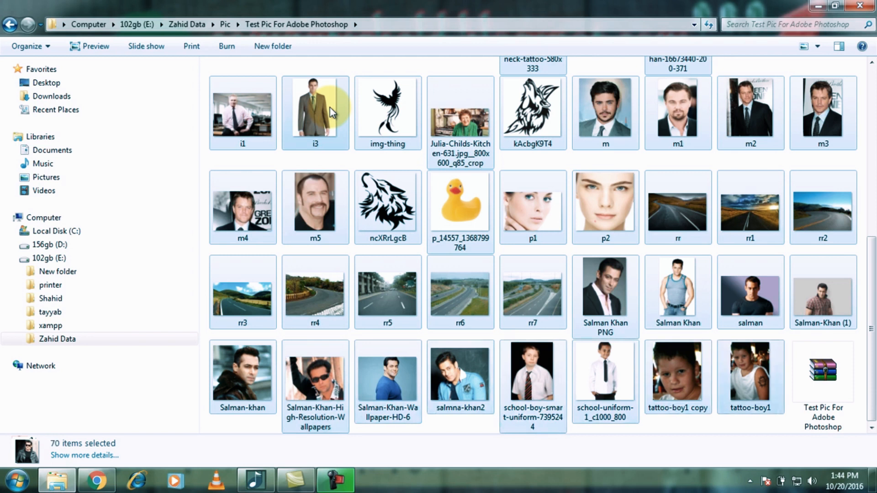
key(Delete)
key(Return)
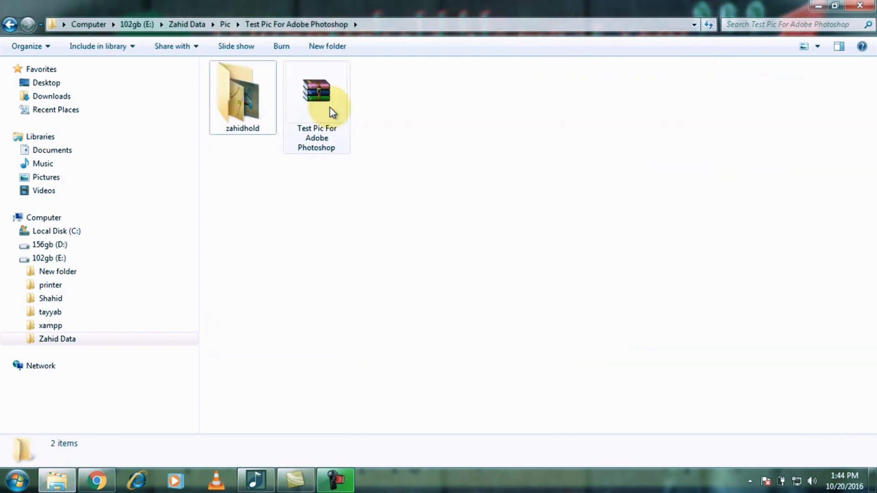
Step: Extract the Test Pic For Adobe Photoshop ZIP archive to its default destination path and close the archive
click(317, 111)
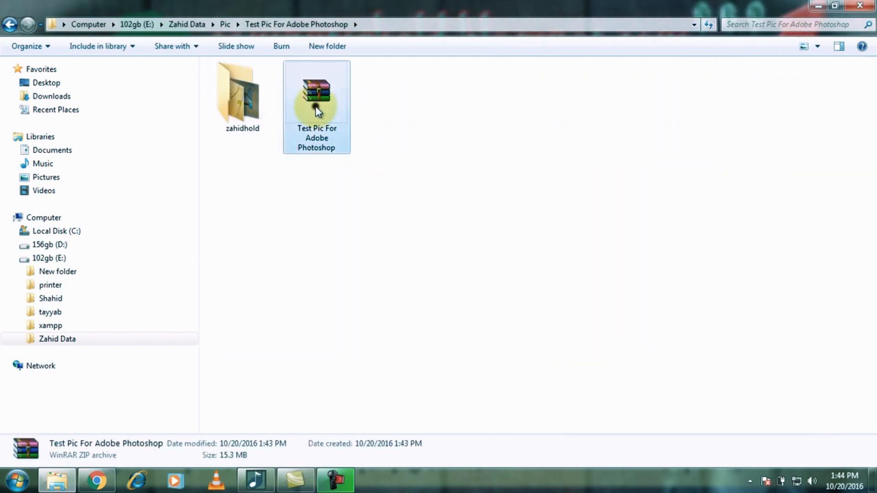
double_click(317, 110)
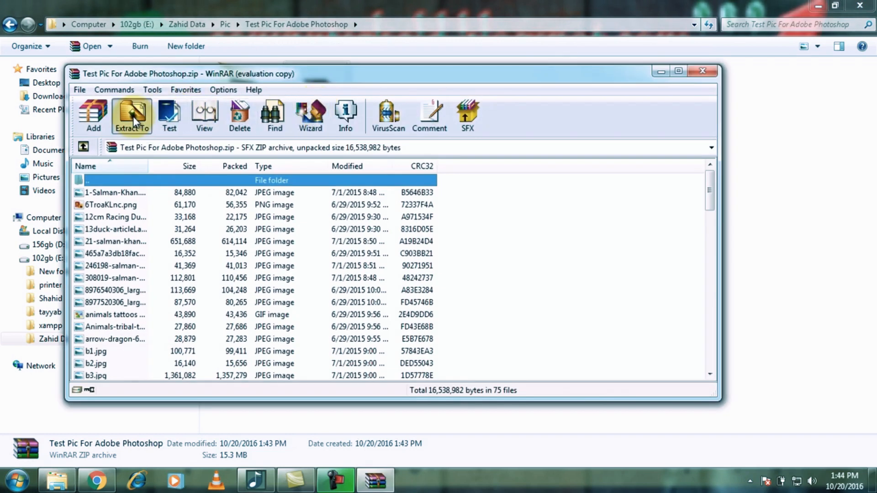
click(133, 117)
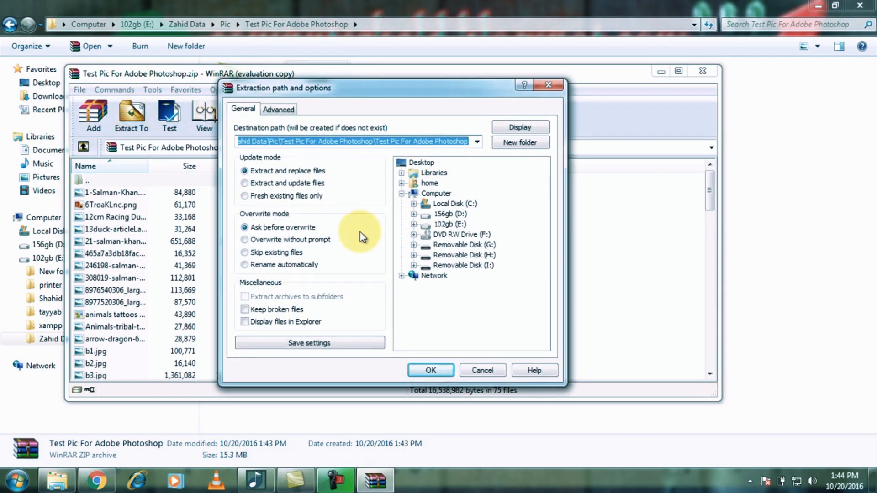
click(429, 370)
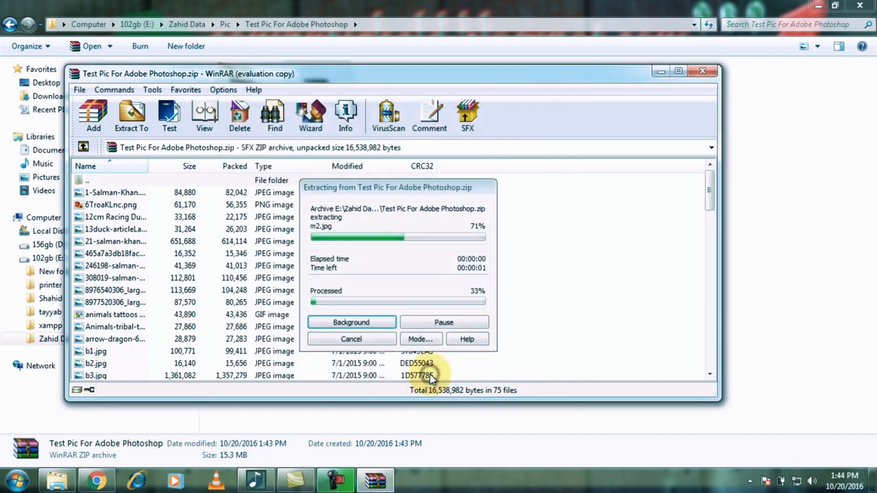
click(702, 71)
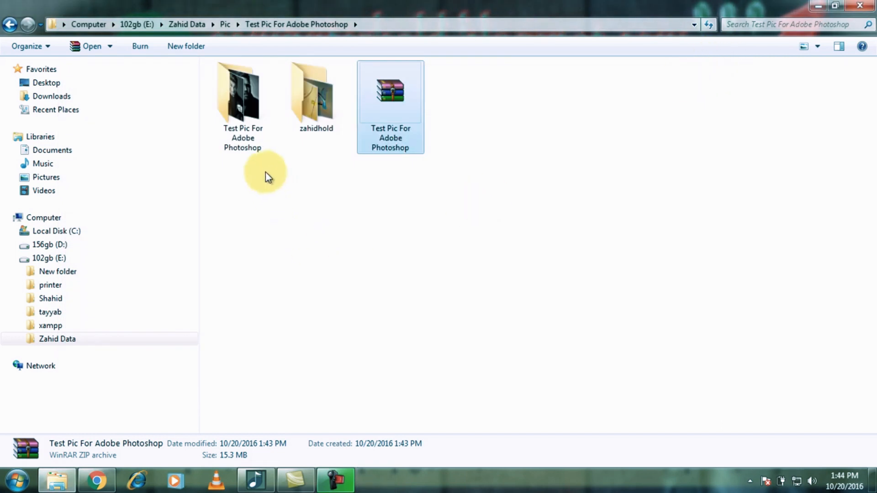
Step: Examine the pictures in the extracted Test Pic For Adobe Photoshop folder
double_click(240, 120)
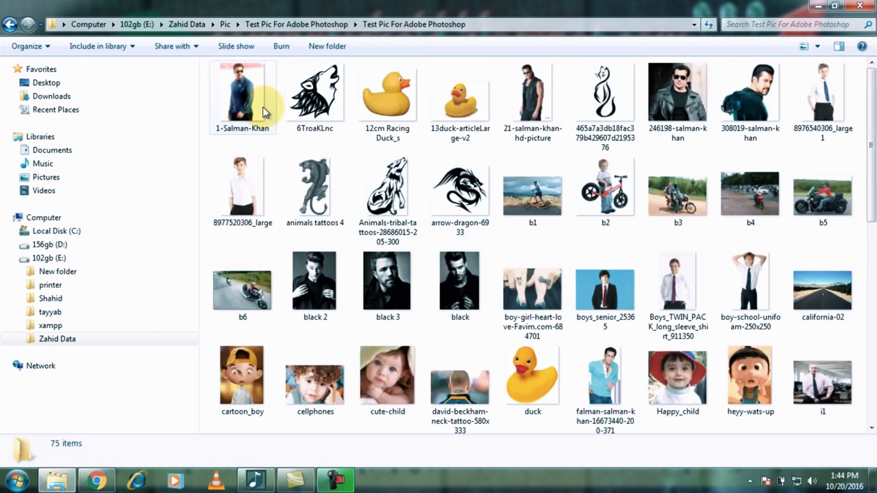
click(265, 112)
key(Down)
key(Down)
key(Down)
key(Down)
key(Down)
key(Down)
key(Down)
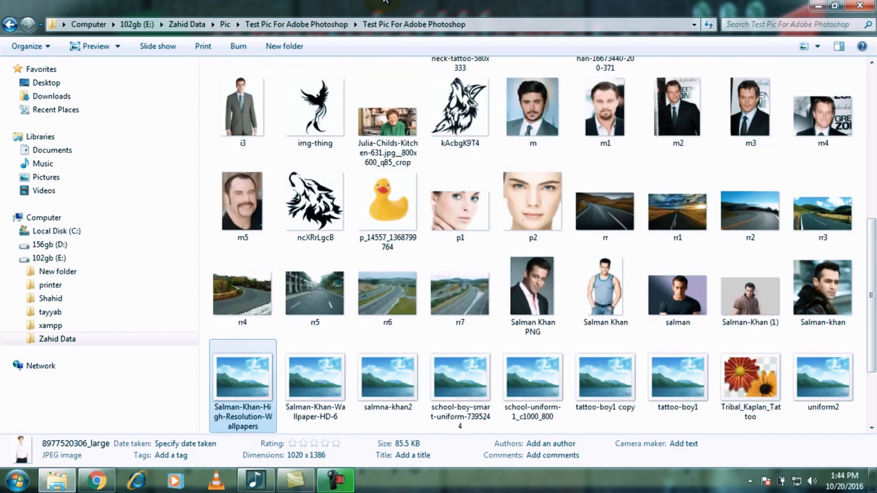
key(Down)
key(Up)
key(Home)
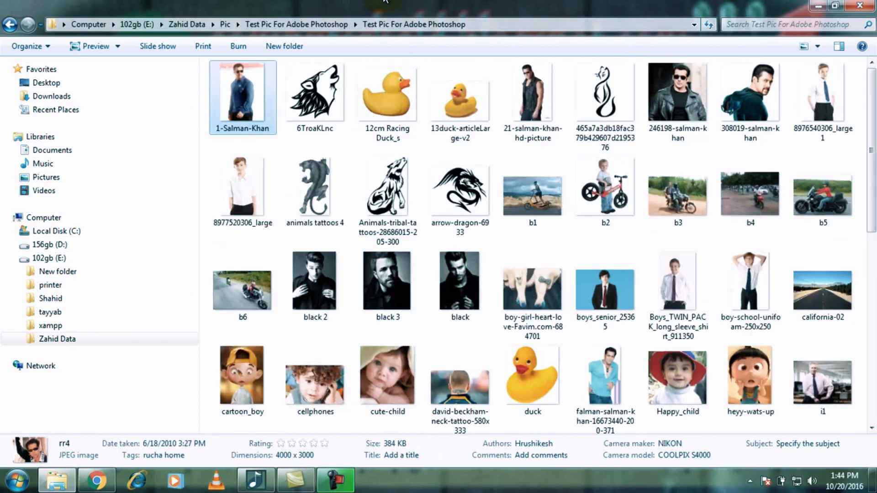
Step: Delete the Test Pic For Adobe Photoshop ZIP archive from the parent folder and minimize the folder window
key(BackSpace)
key(Right)
key(Right)
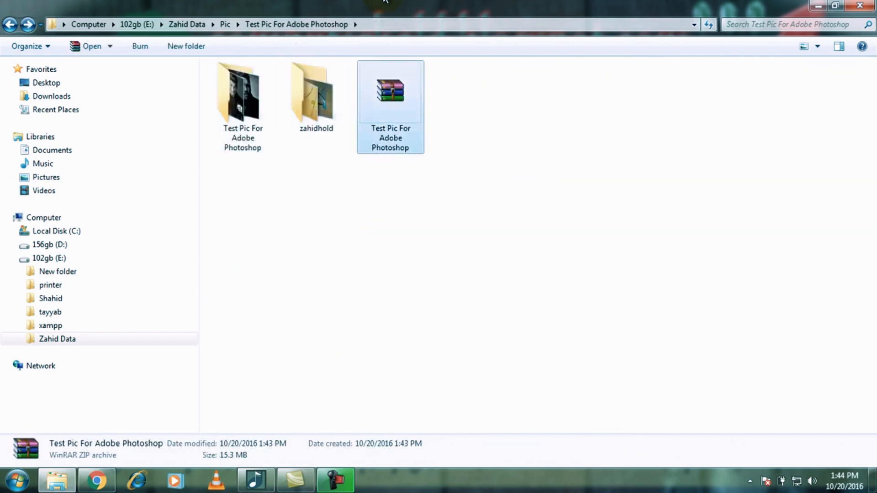
key(Delete)
key(Return)
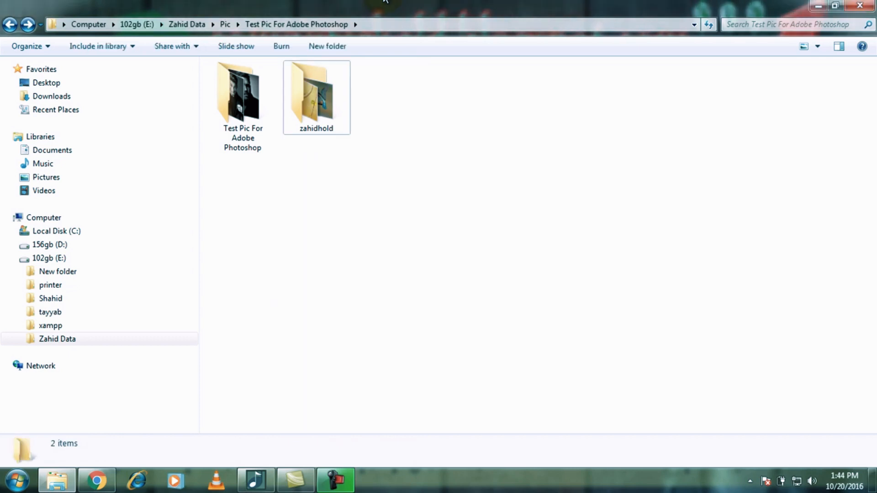
click(819, 5)
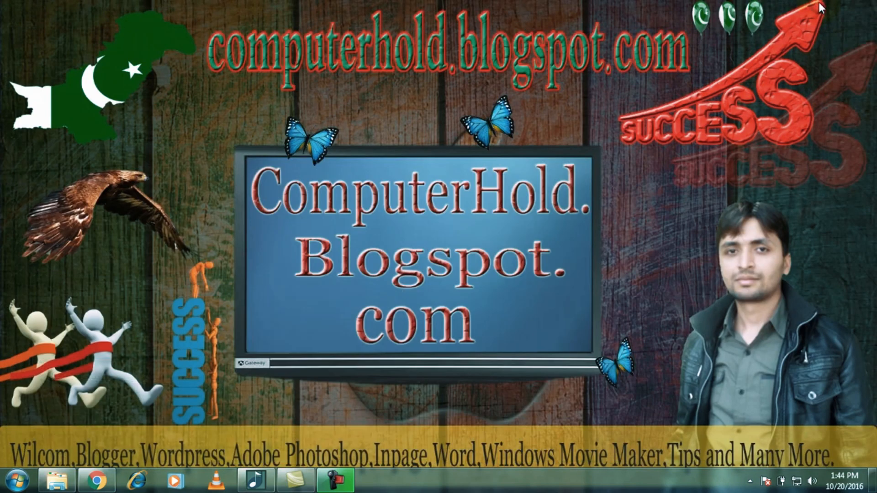